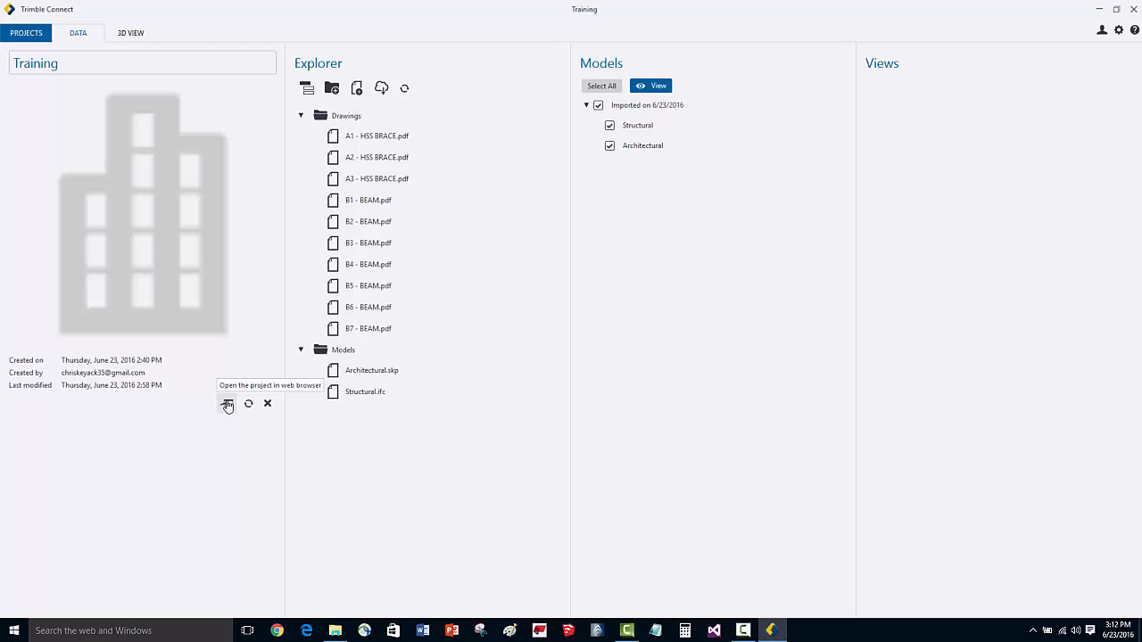
Step: Open the Training project in the web browser and browse its Models and Drawings folders
click(227, 404)
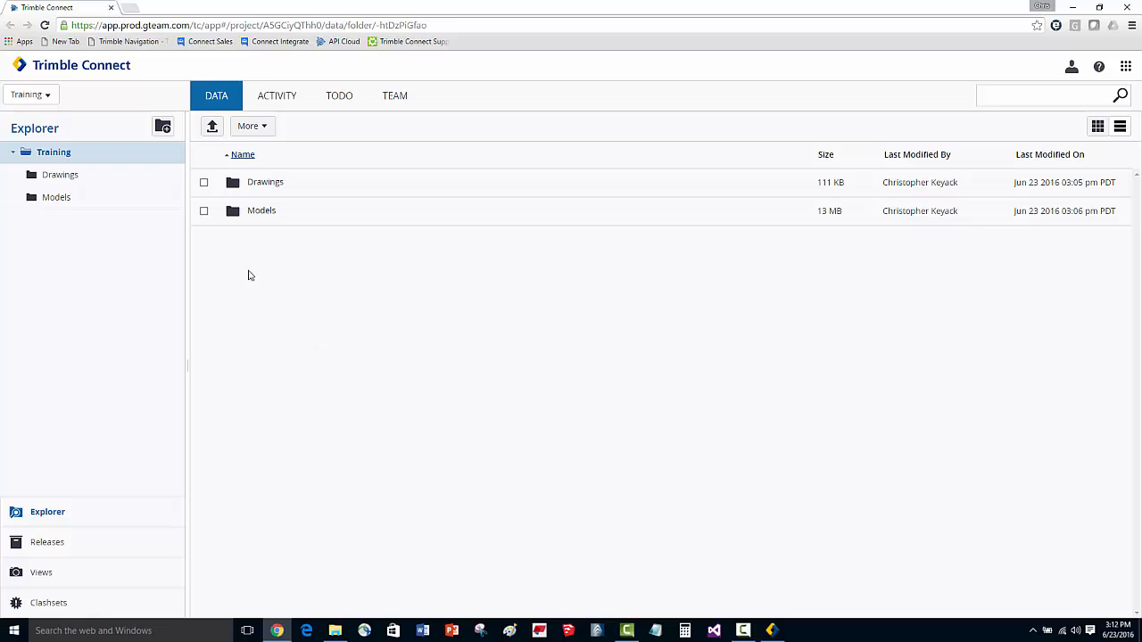
click(258, 211)
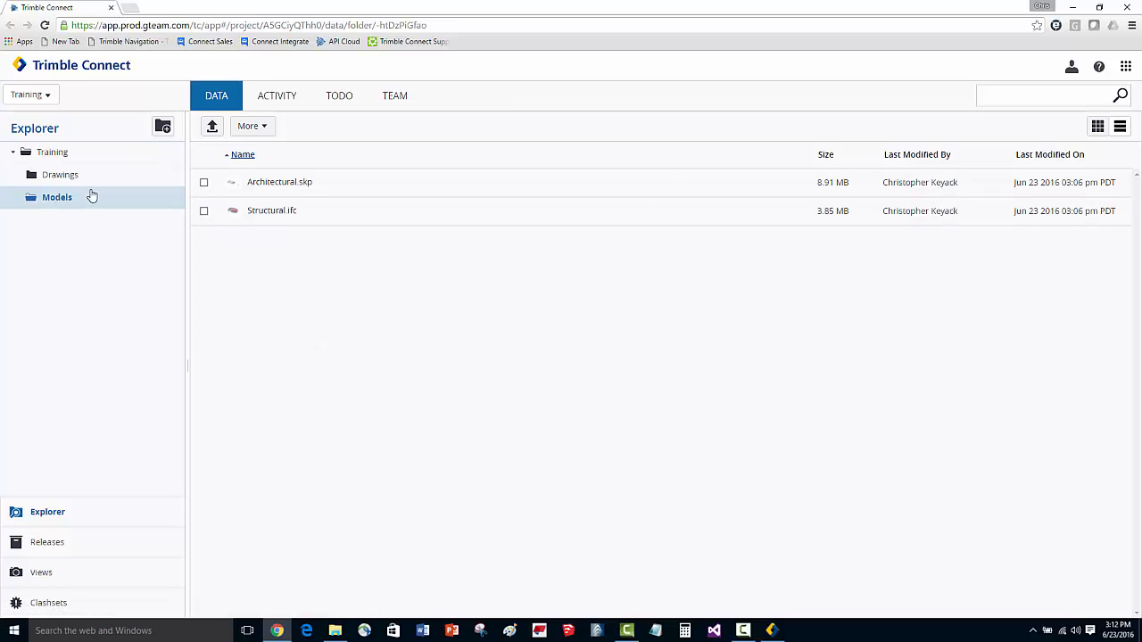
click(62, 181)
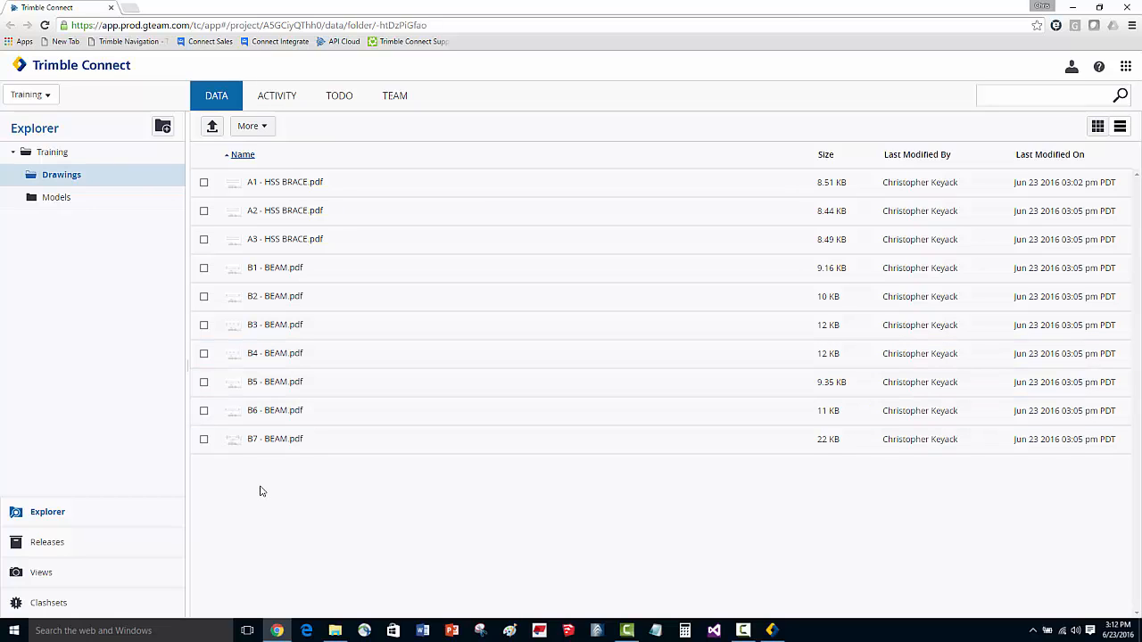
Step: Create a project team group named Design
click(403, 101)
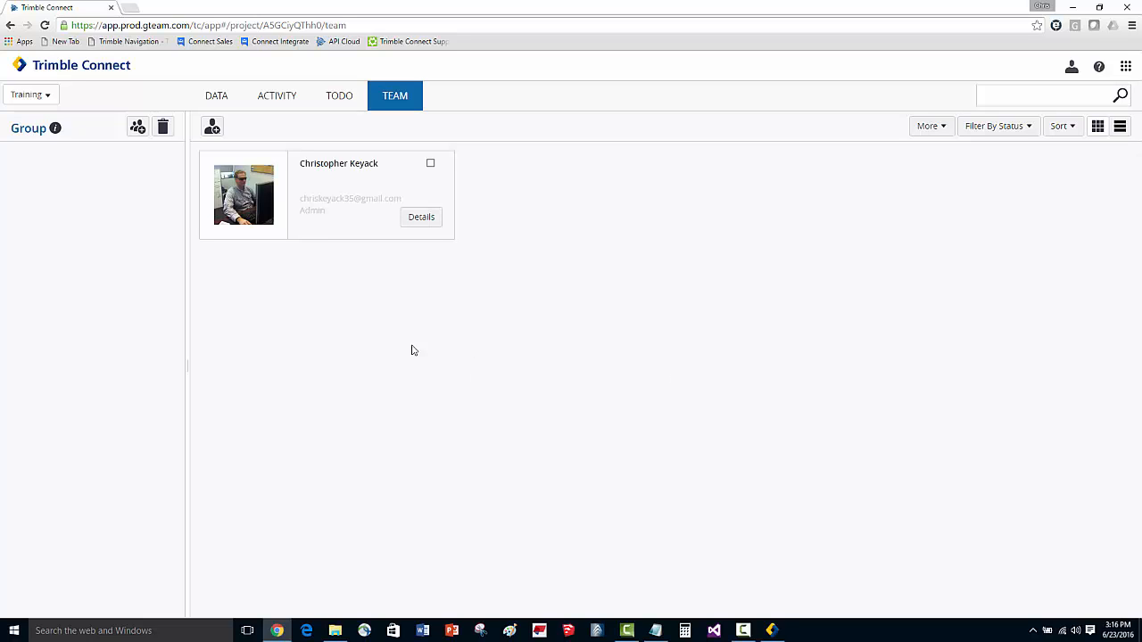
click(137, 131)
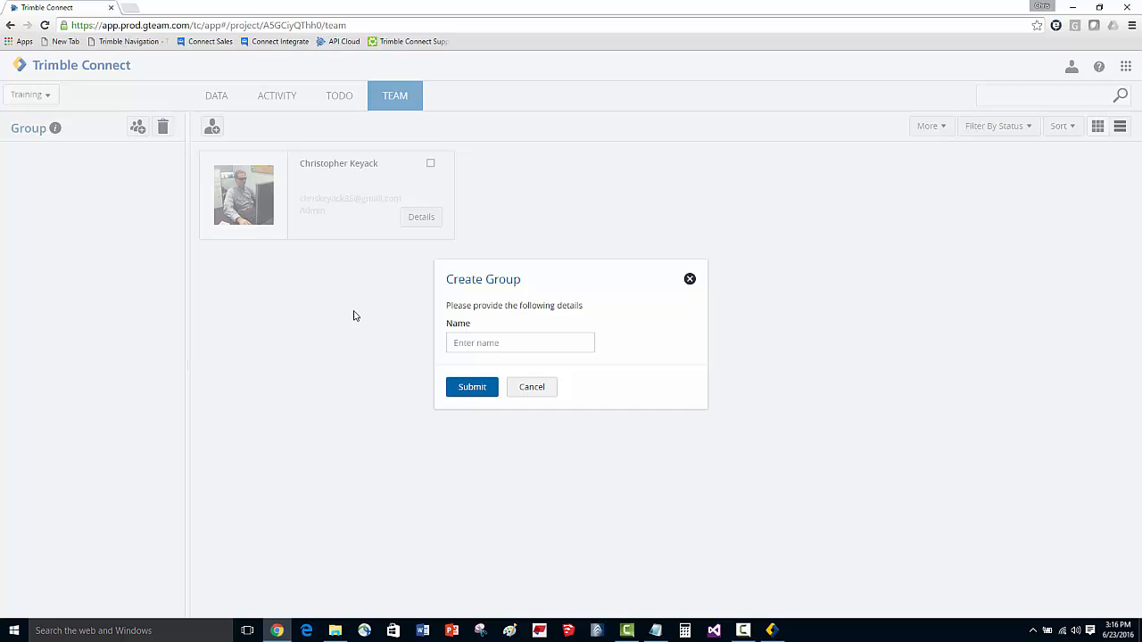
text(Design)
click(457, 386)
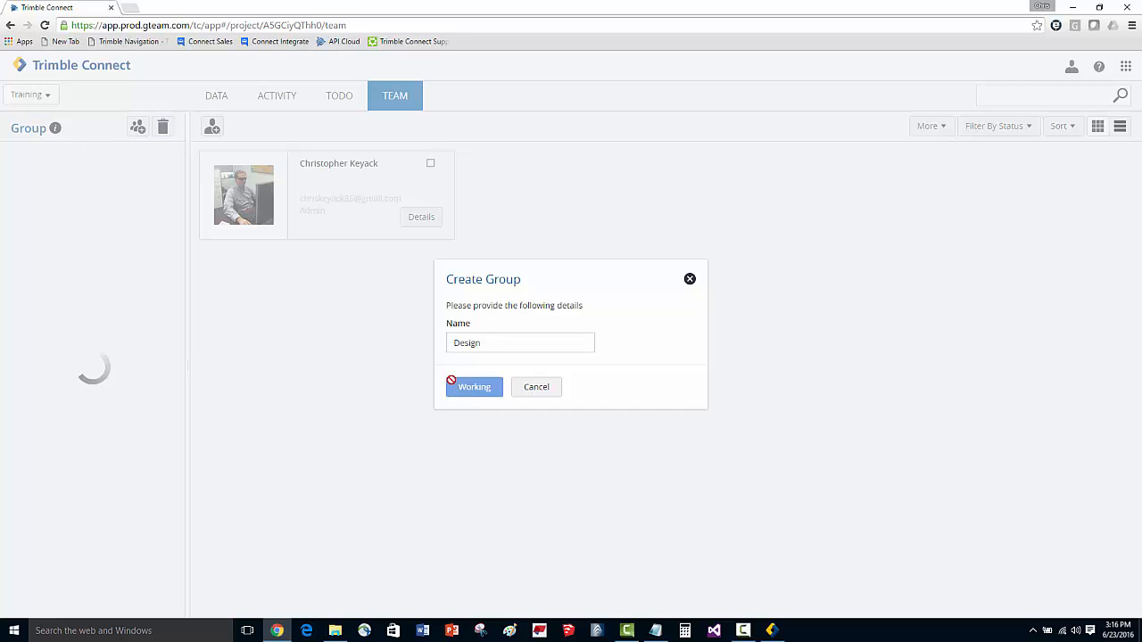
Step: Create a second team group named Project Management
click(113, 127)
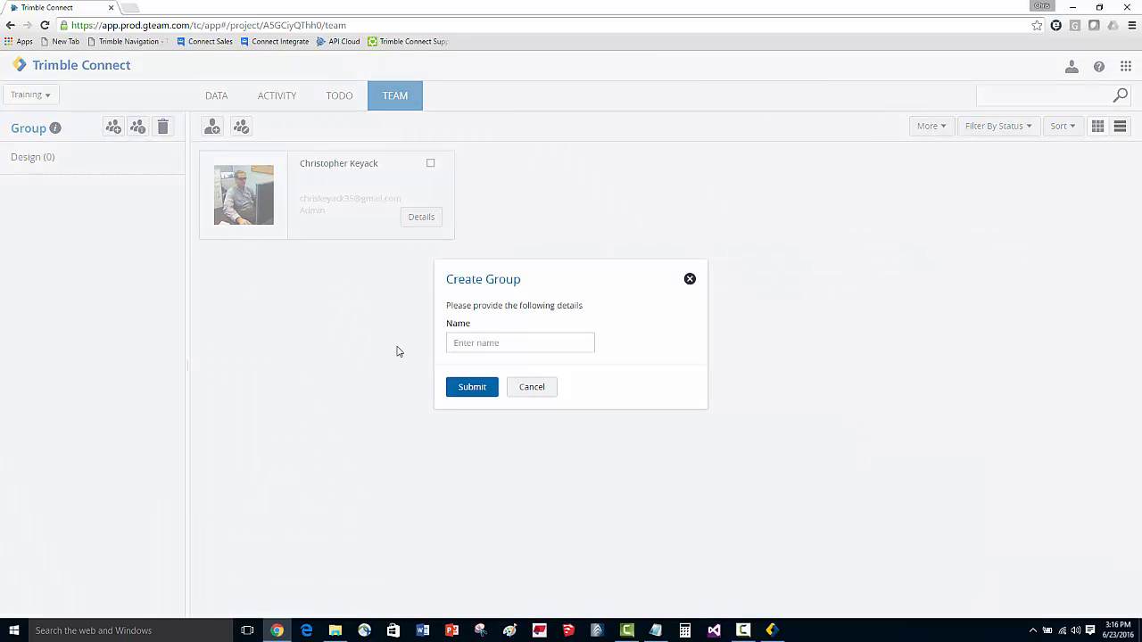
text(Project Management)
click(465, 387)
Step: Create a third team group named Construction
click(114, 128)
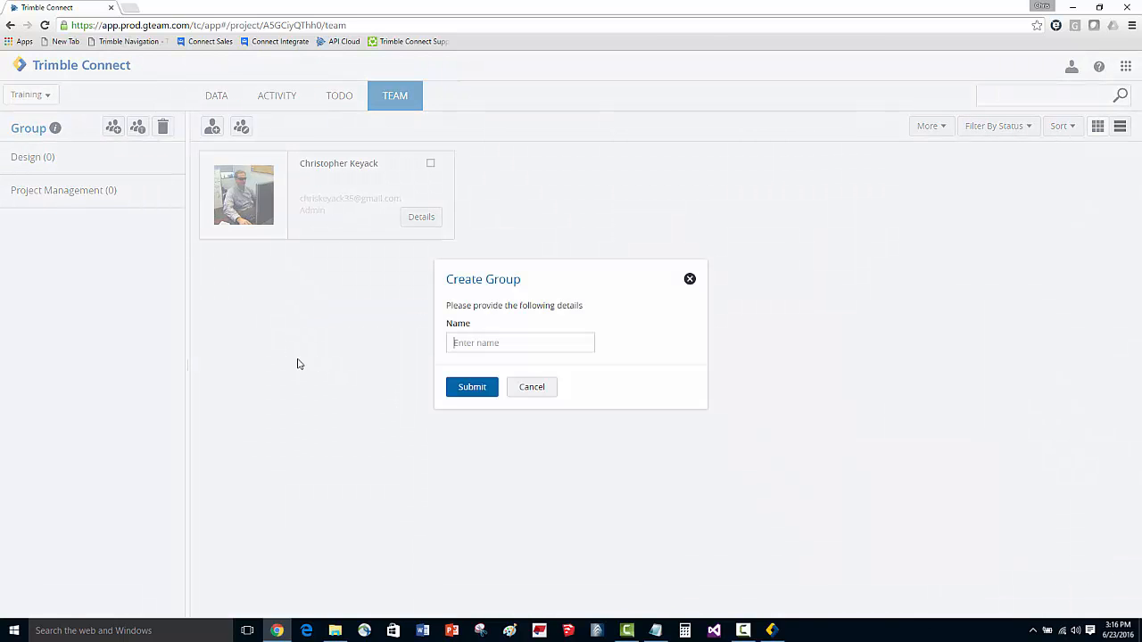
text(Construction)
click(462, 389)
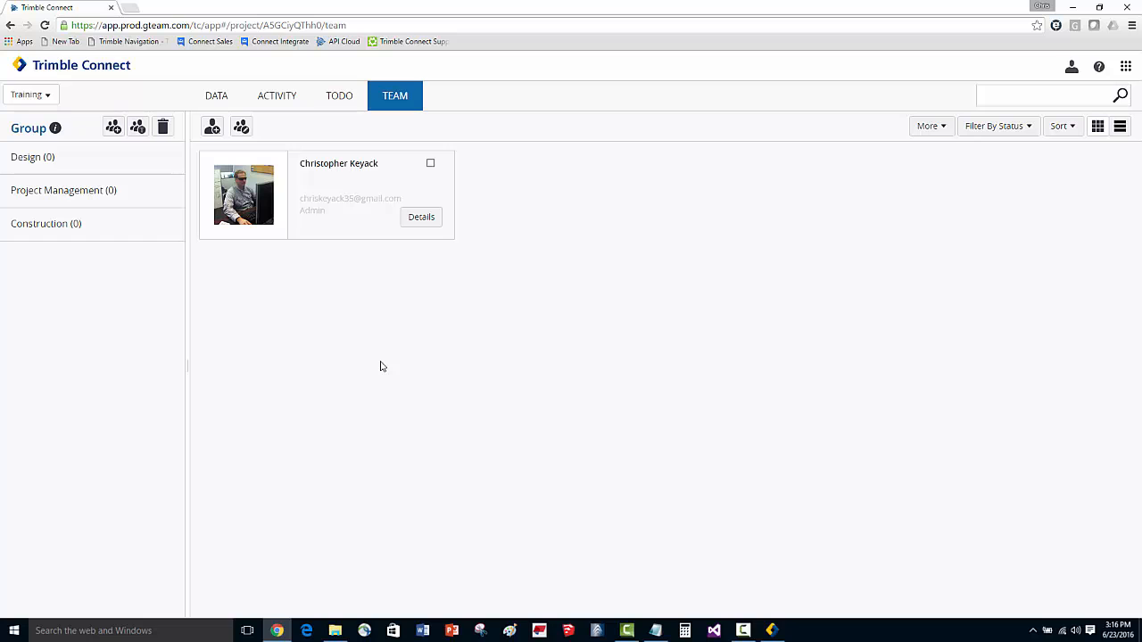
Step: Invite a user by pasting their e-mail, assigning the Design group and the Admin role
click(212, 130)
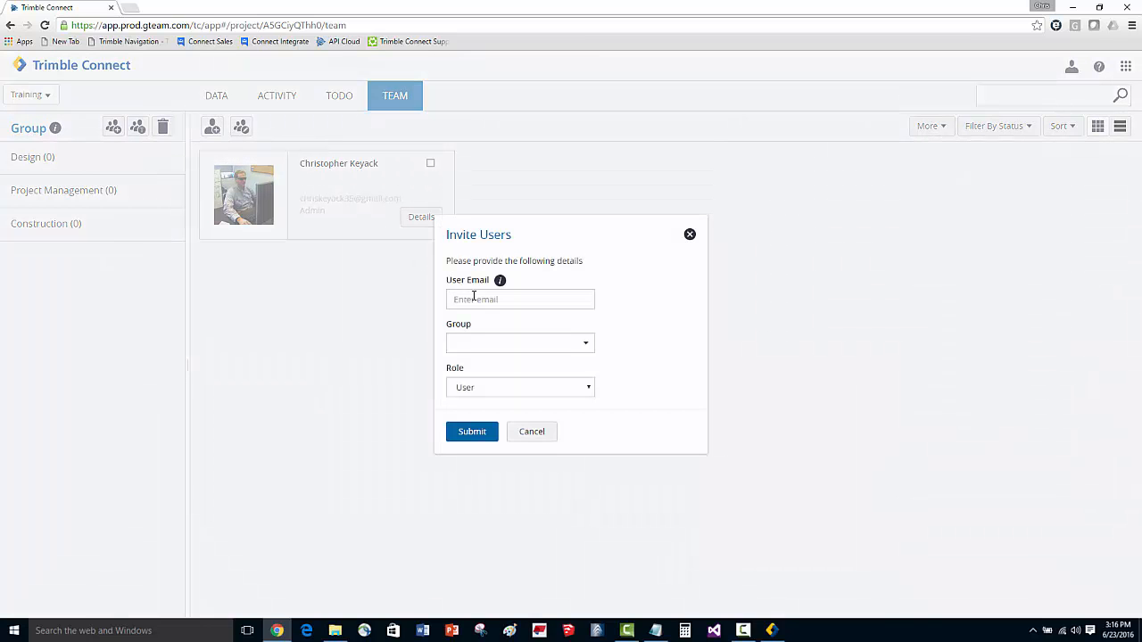
key(ctrl+v)
click(584, 348)
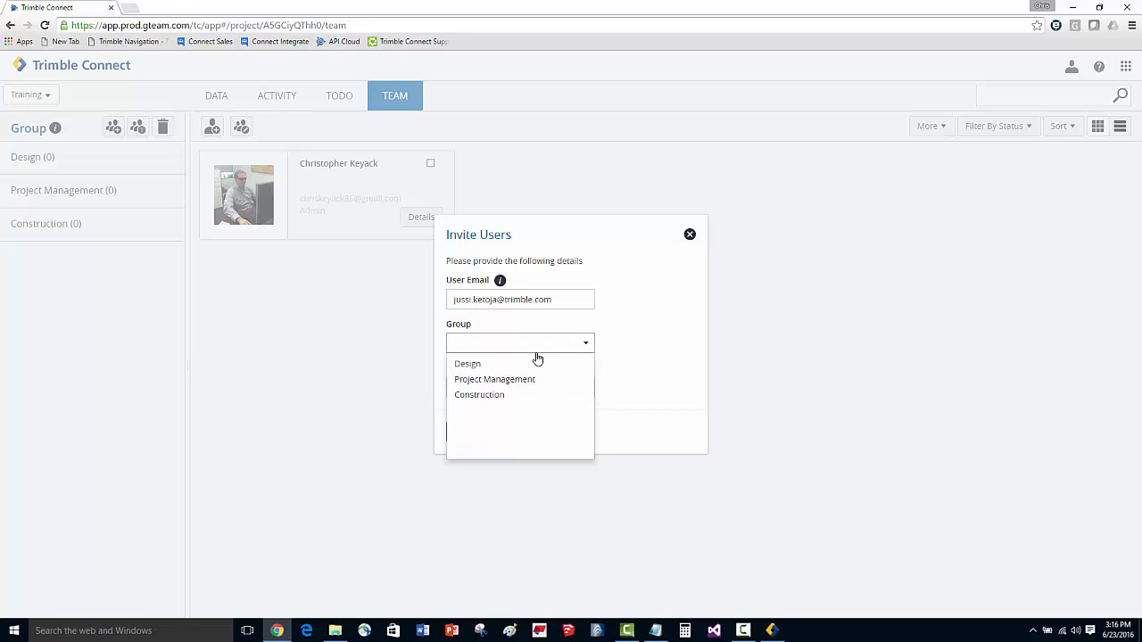
click(499, 367)
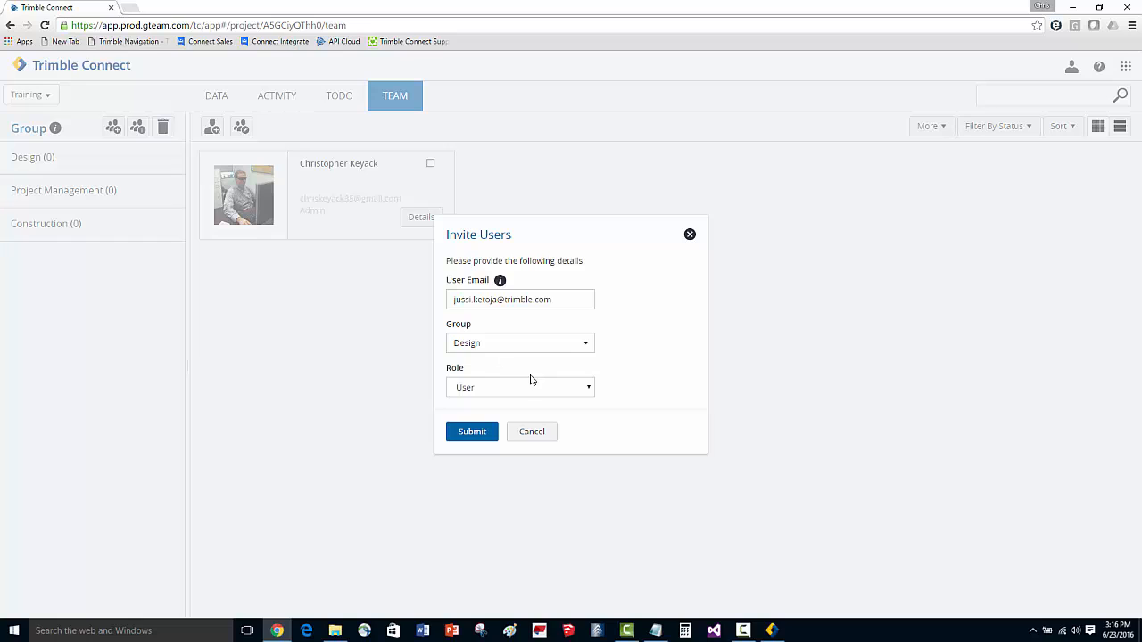
click(587, 390)
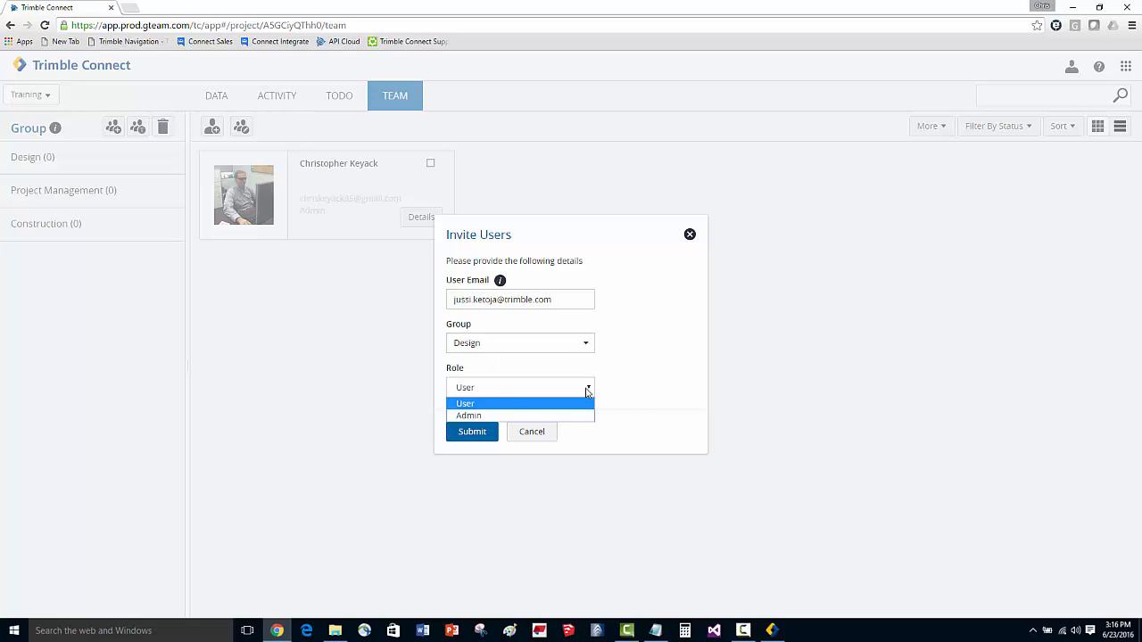
click(479, 416)
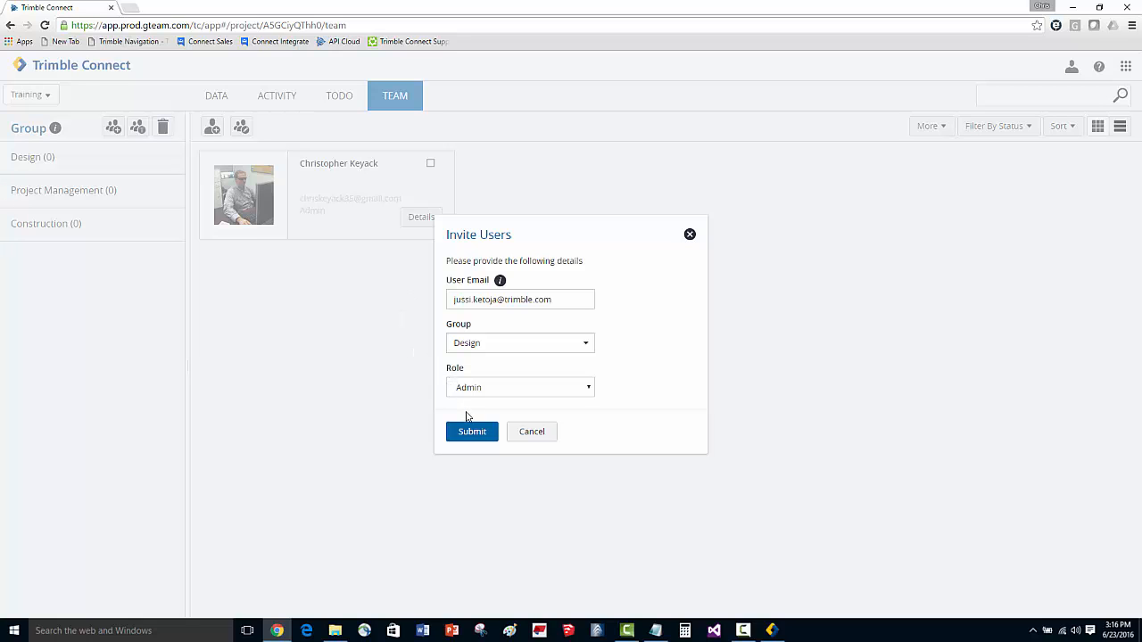
click(470, 433)
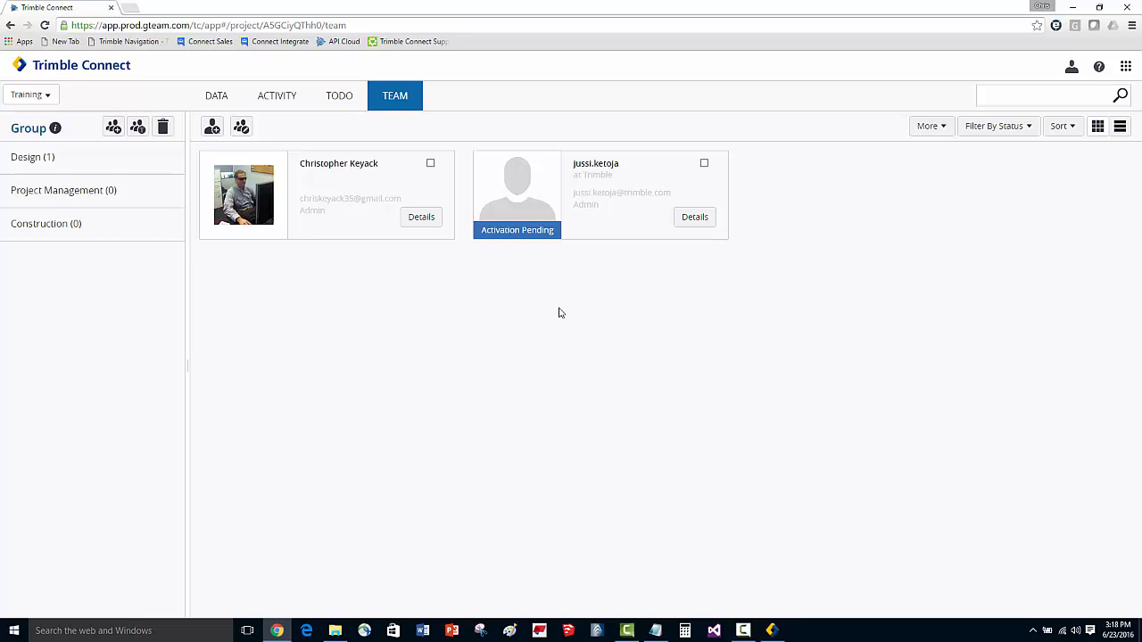
Step: Invite another user by pasting their e-mail, assigning the Construction group with the User role
click(212, 128)
key(ctrl+v)
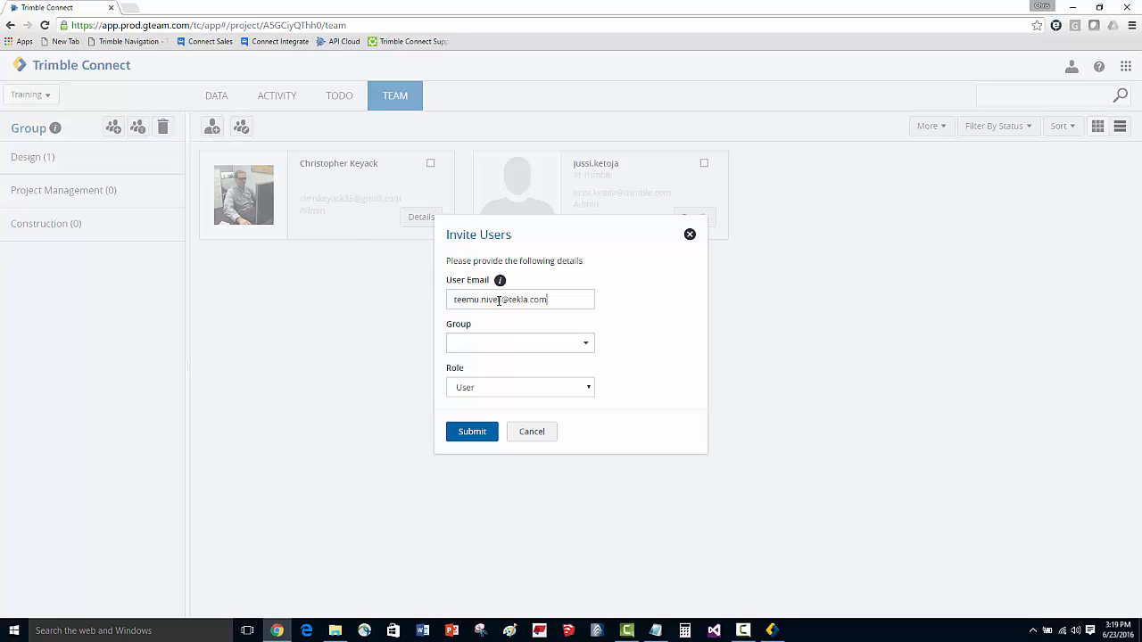
click(482, 346)
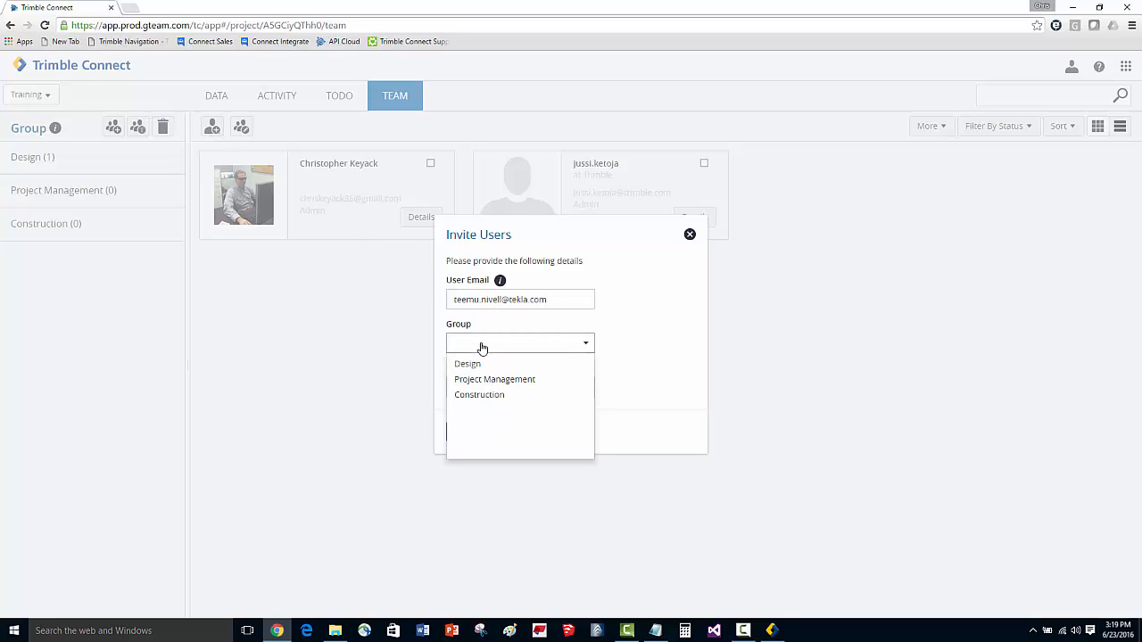
click(484, 395)
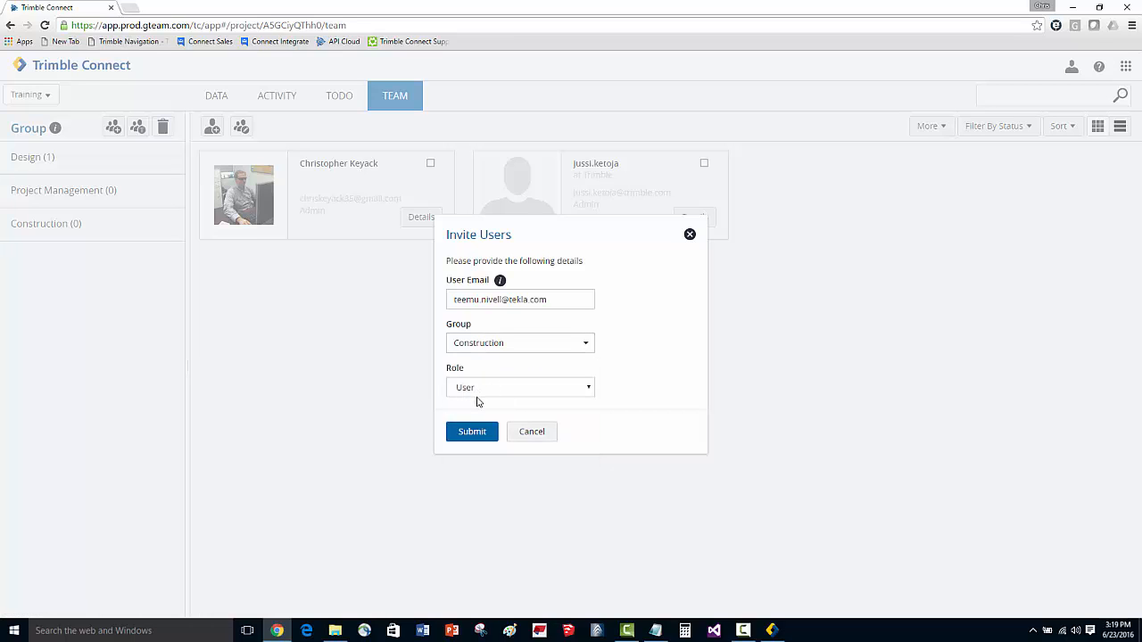
click(471, 432)
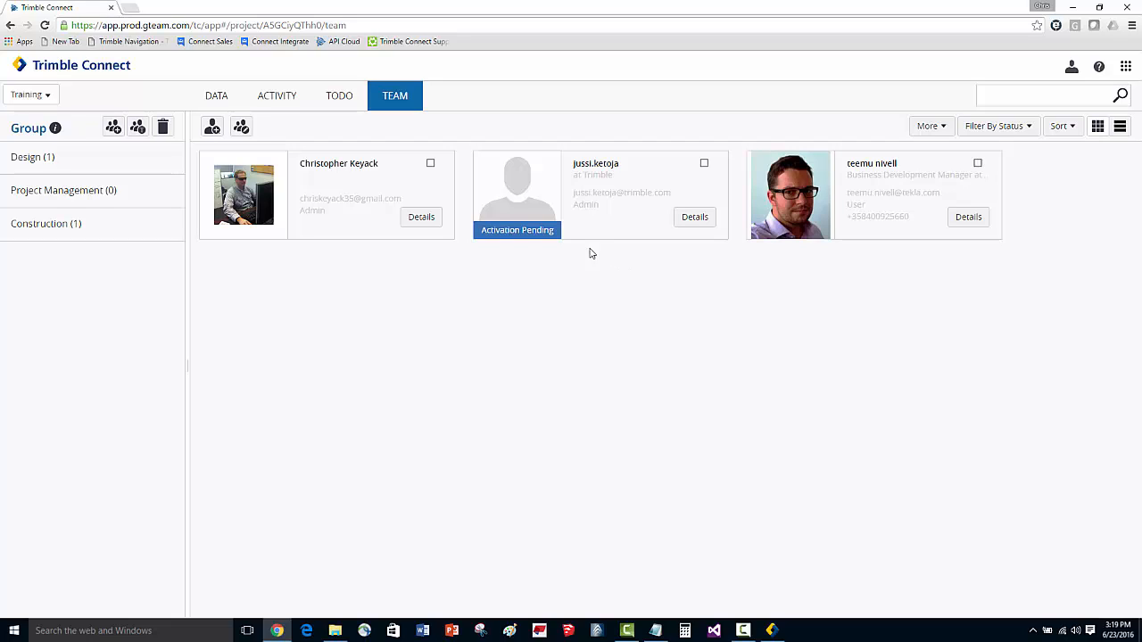
Step: Add the first team member, the project admin, to the Project Management group
click(431, 163)
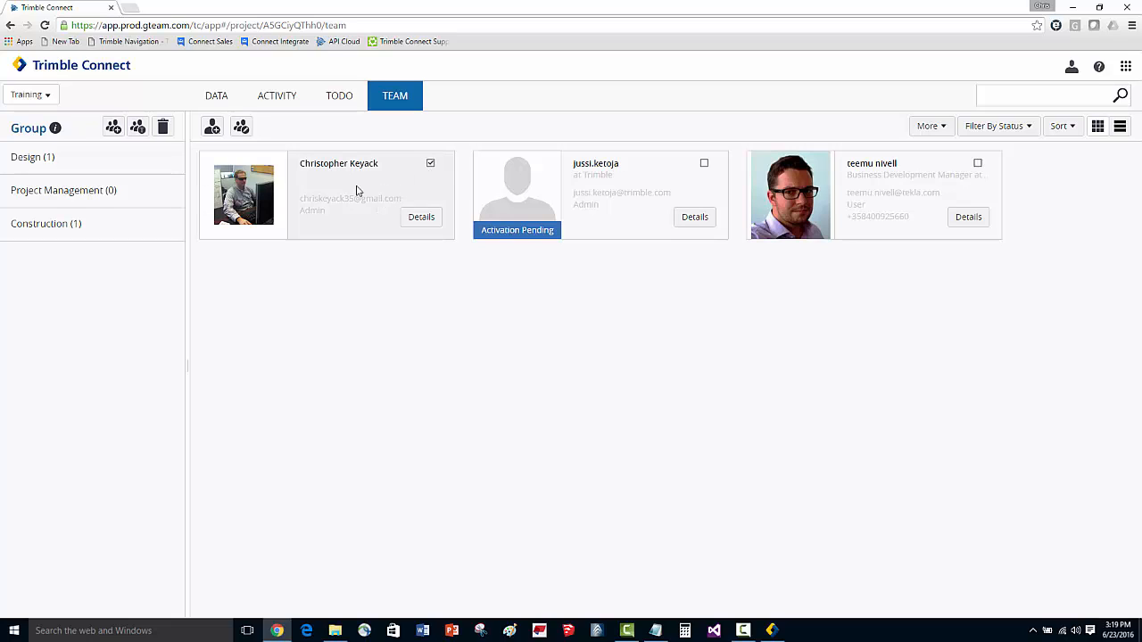
click(242, 128)
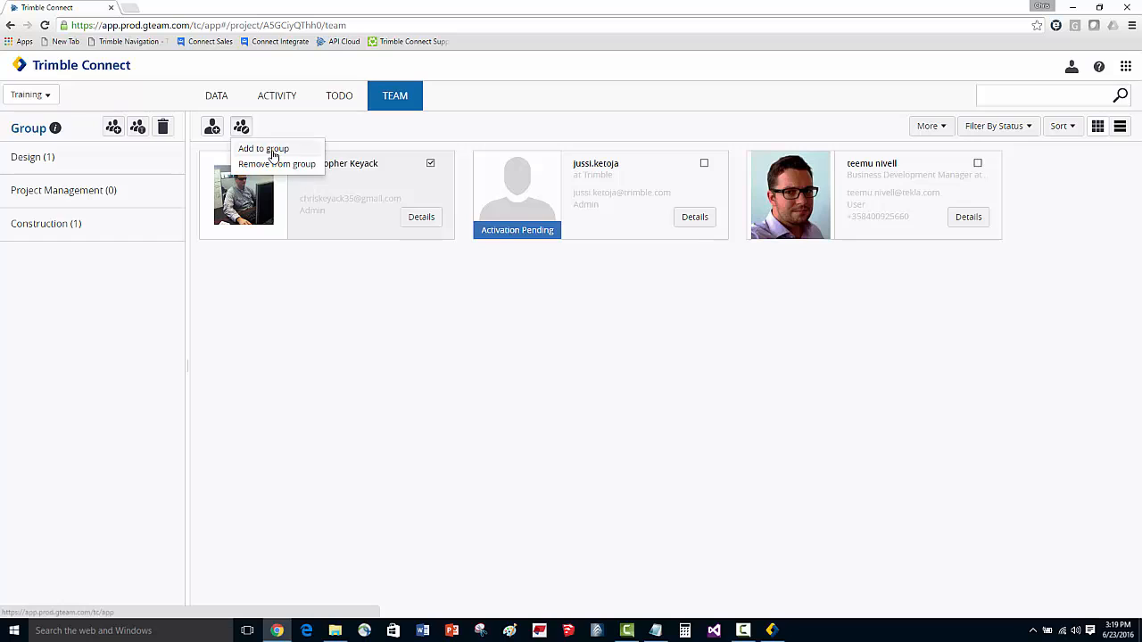
click(265, 149)
click(464, 248)
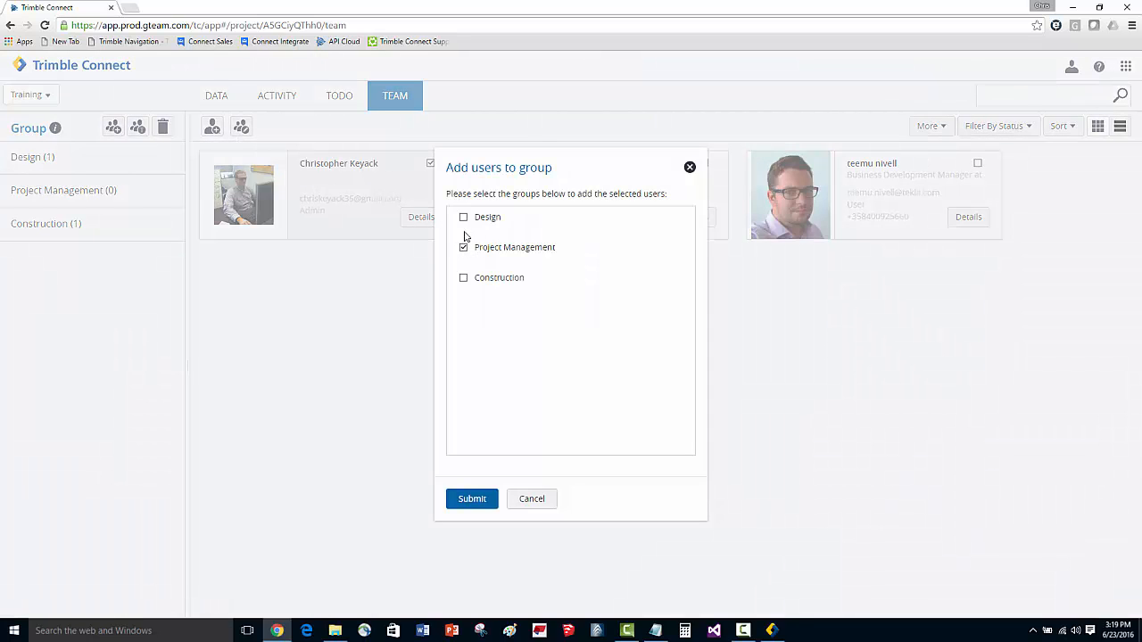
click(464, 219)
click(464, 219)
click(468, 499)
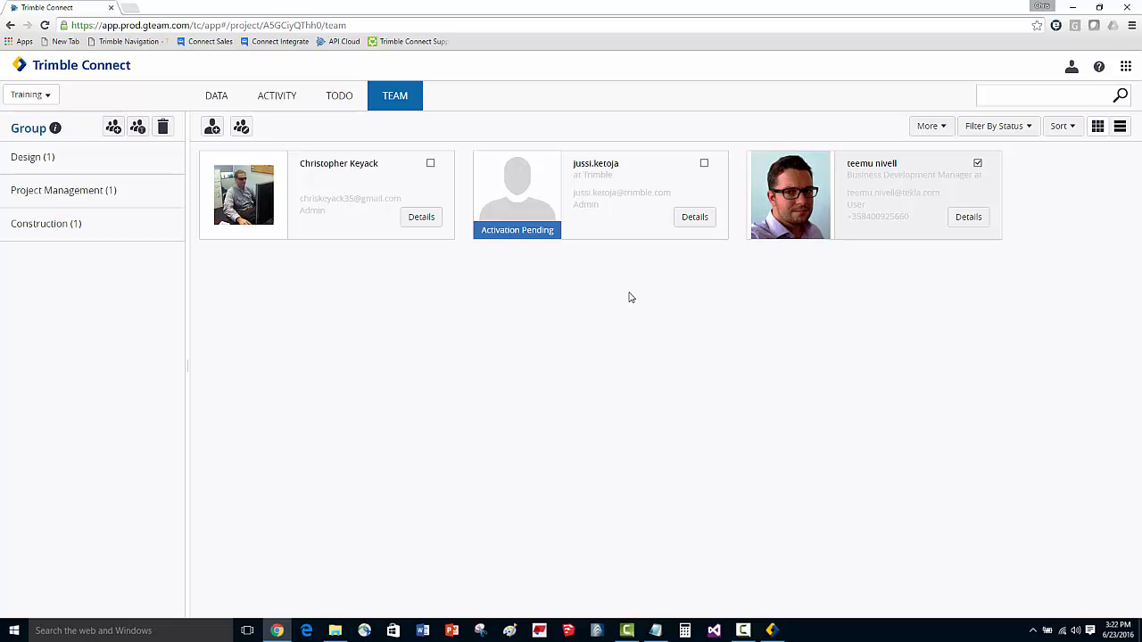
Step: Examine the import-from-Excel option and the user import spreadsheet's email, group and role columns
click(937, 131)
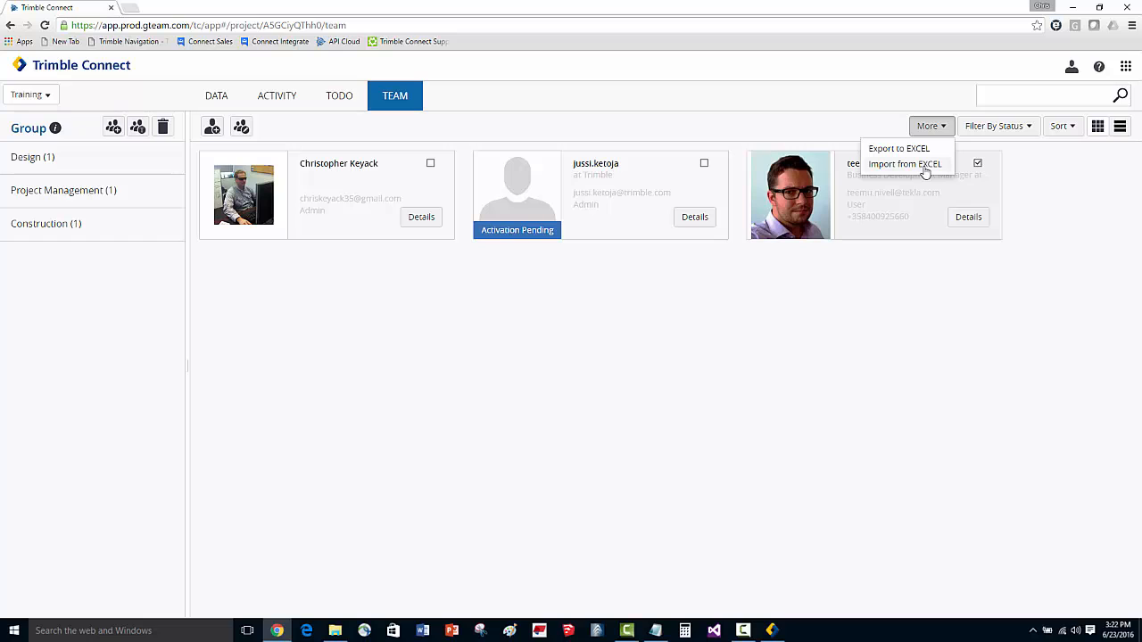
click(701, 306)
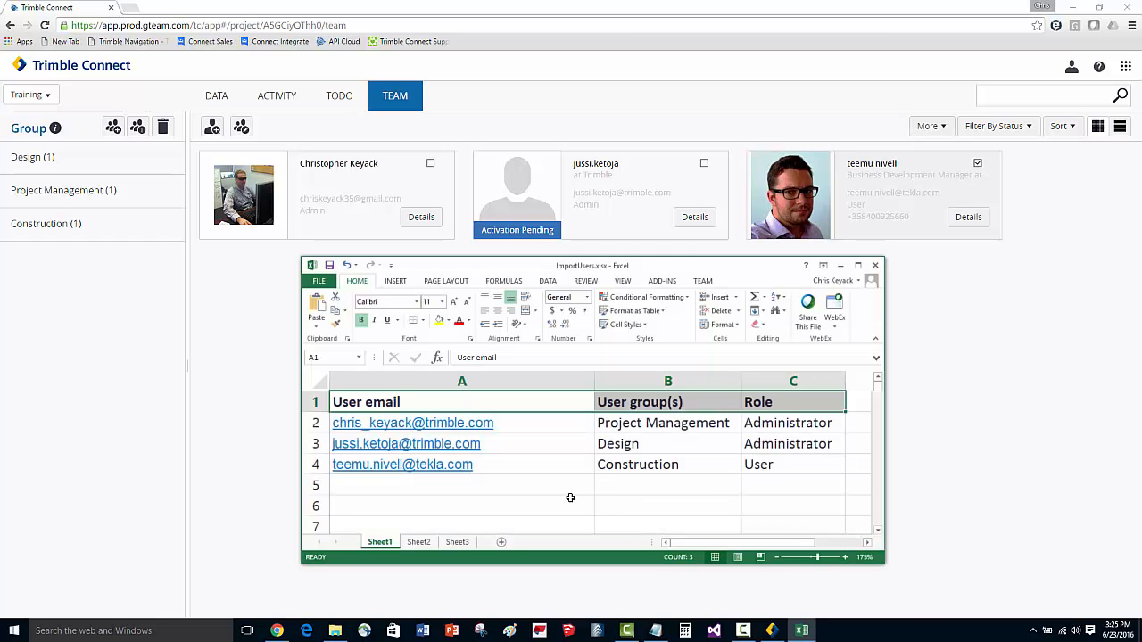
click(570, 499)
click(536, 401)
click(640, 401)
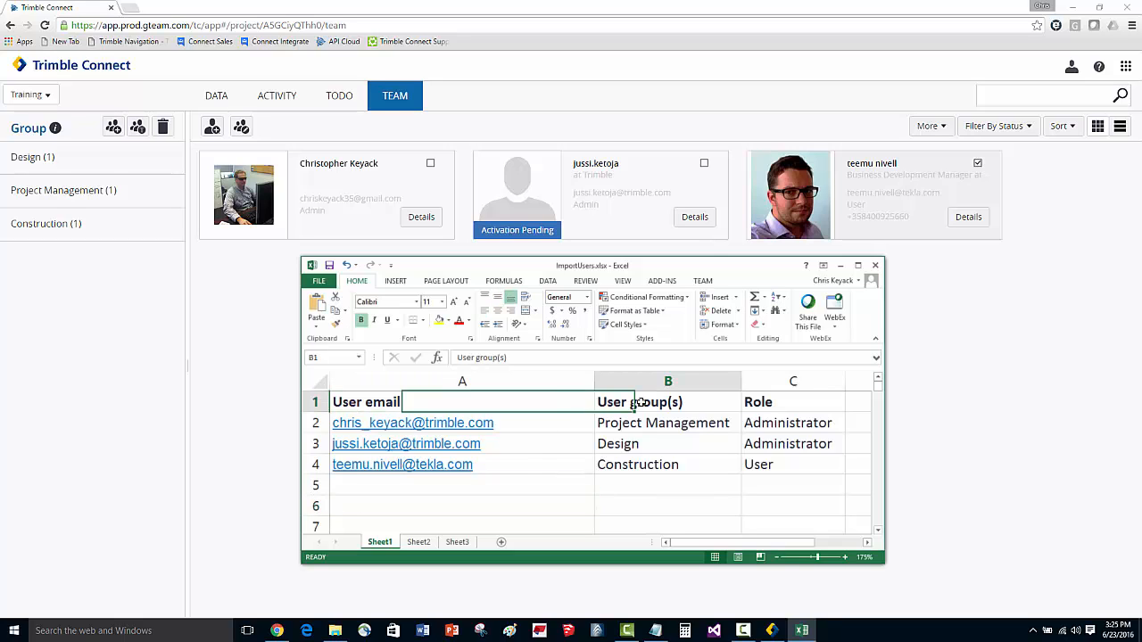
click(754, 403)
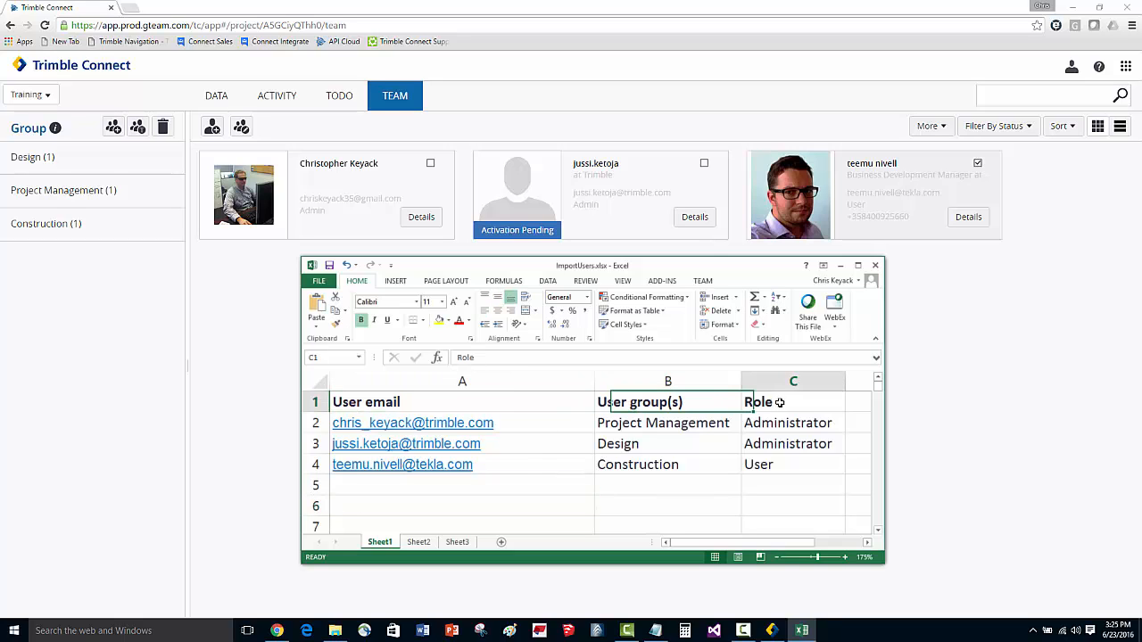
click(473, 406)
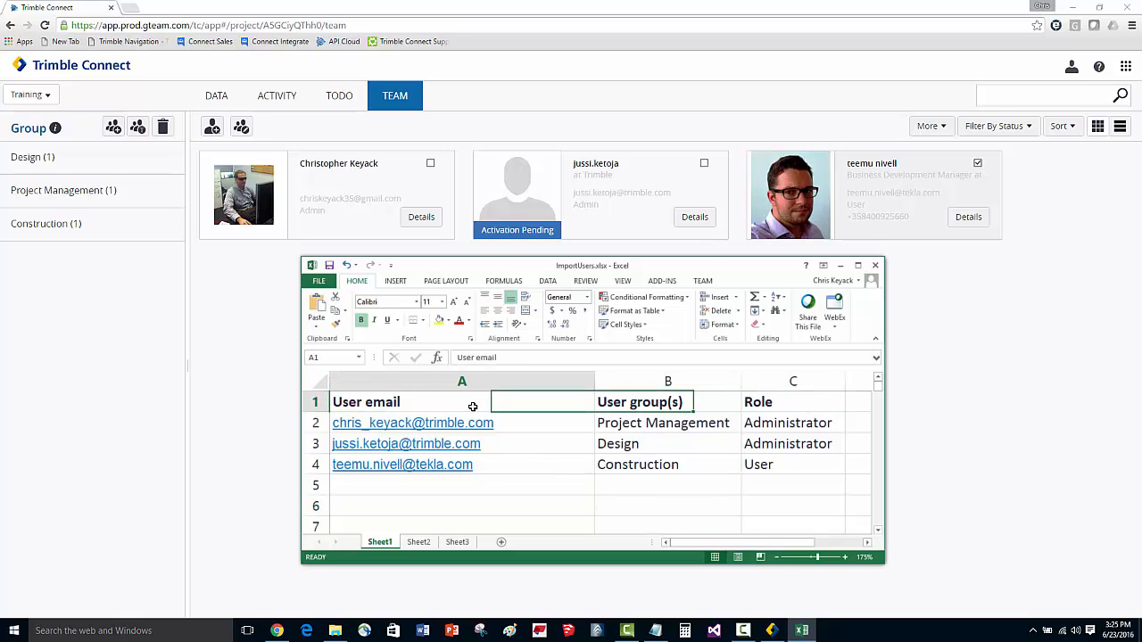
click(611, 402)
click(758, 404)
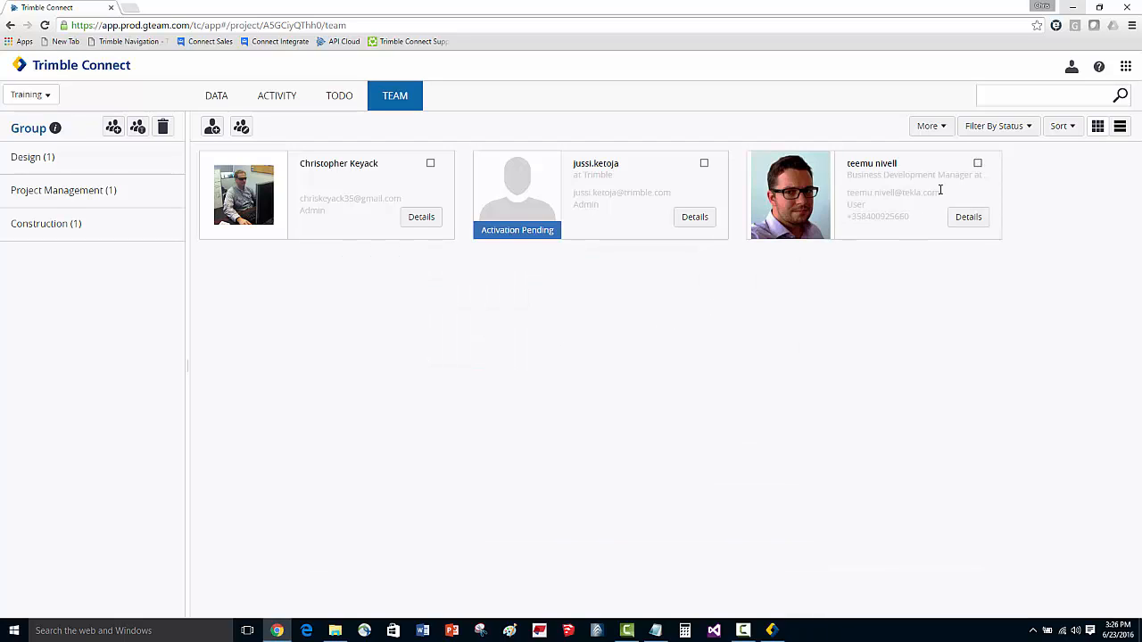
Step: Open the third team member's details and change their role to Admin
click(979, 165)
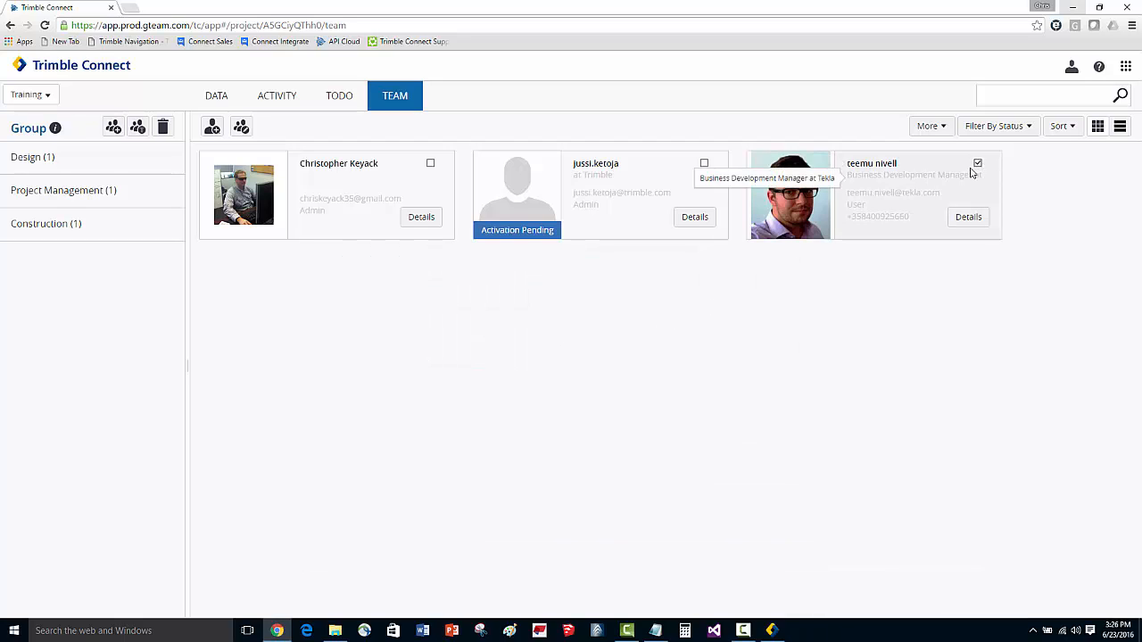
click(969, 217)
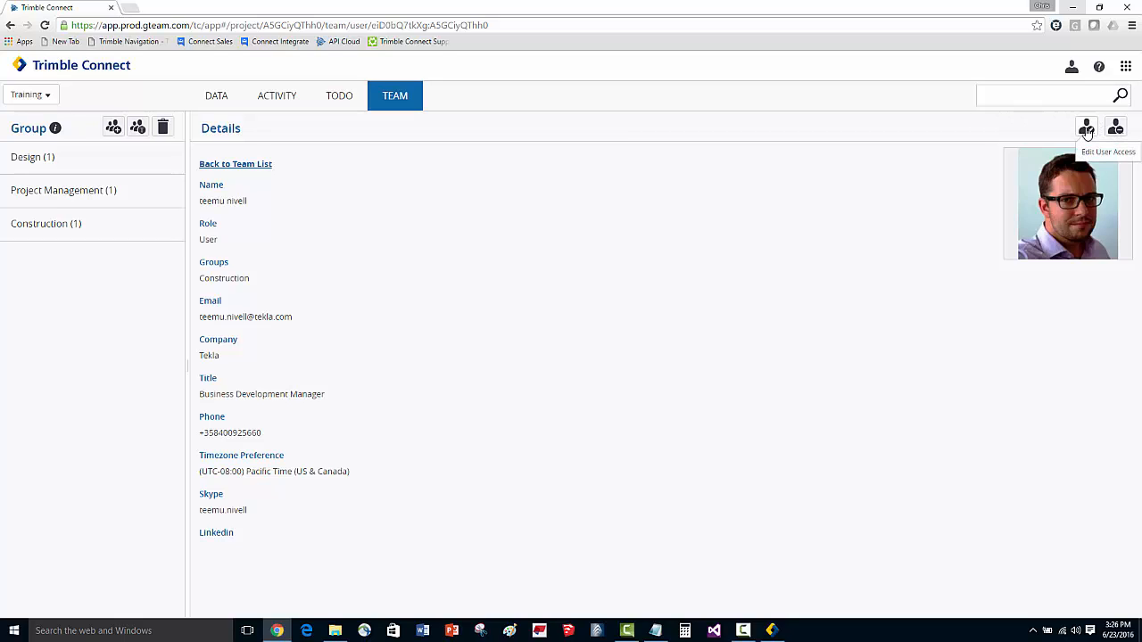
click(1087, 129)
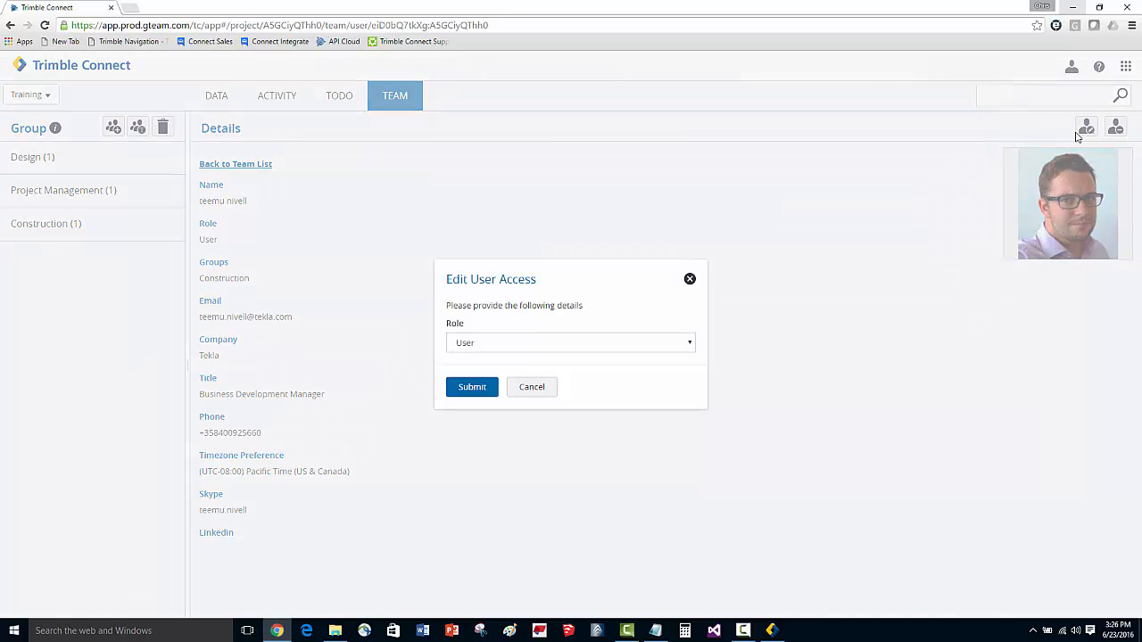
click(604, 344)
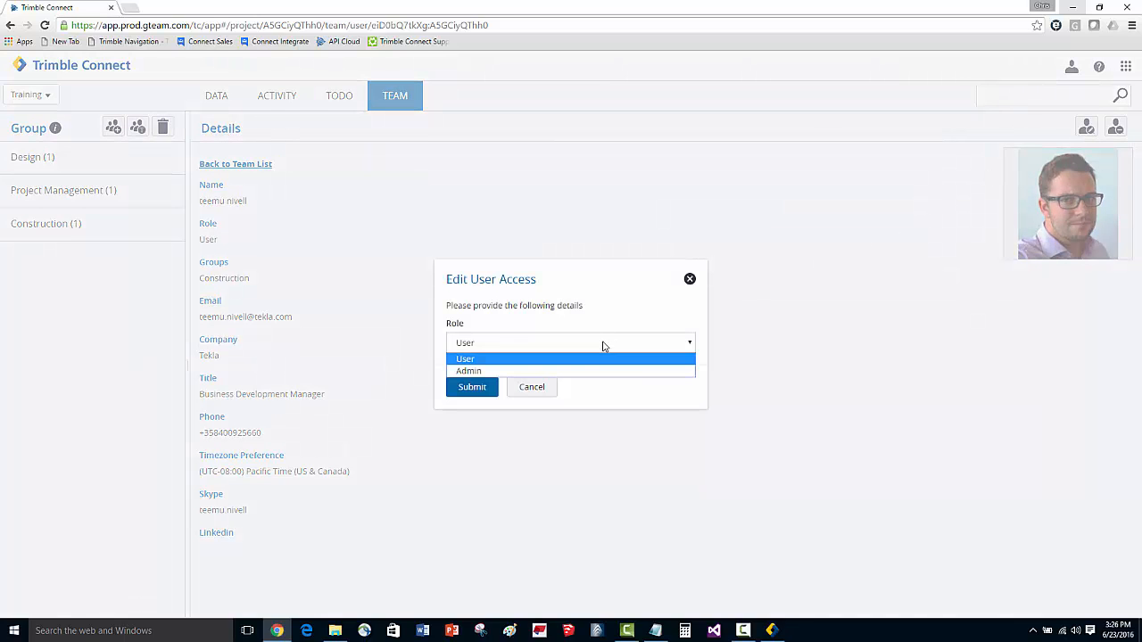
click(491, 371)
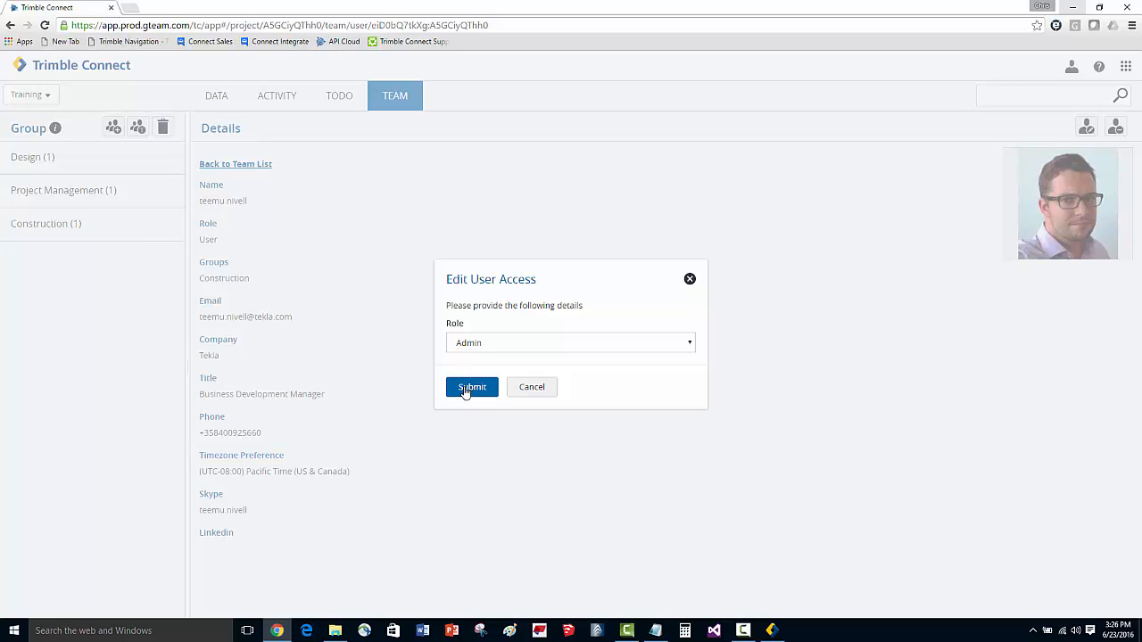
click(466, 390)
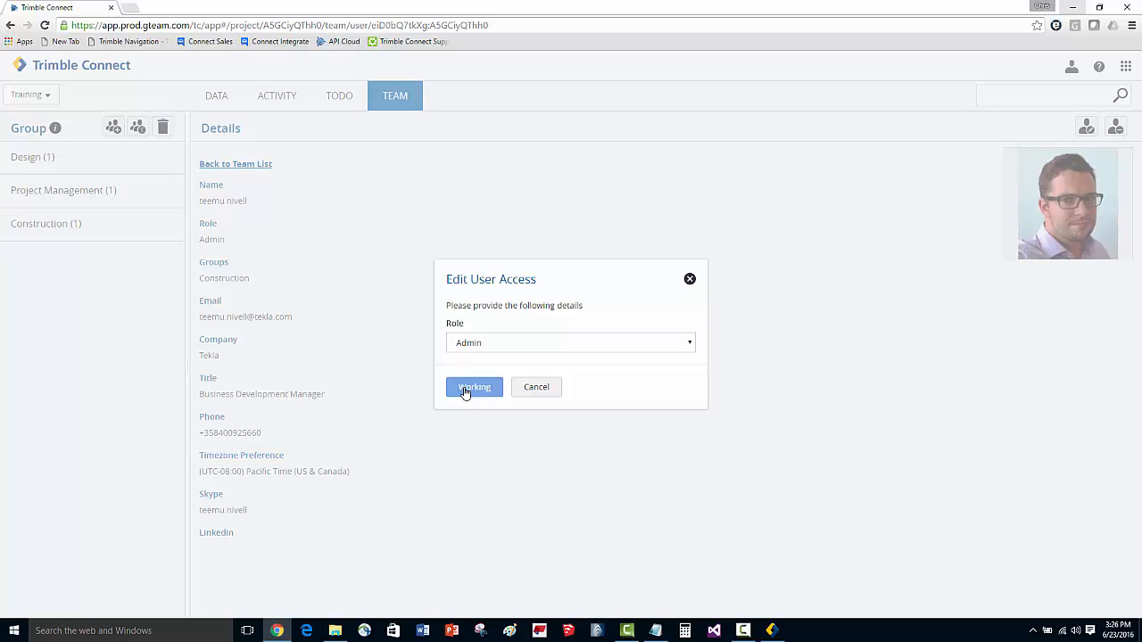
Step: Open folder permissions for the Models folder and set access for everyone to Read only access
click(390, 95)
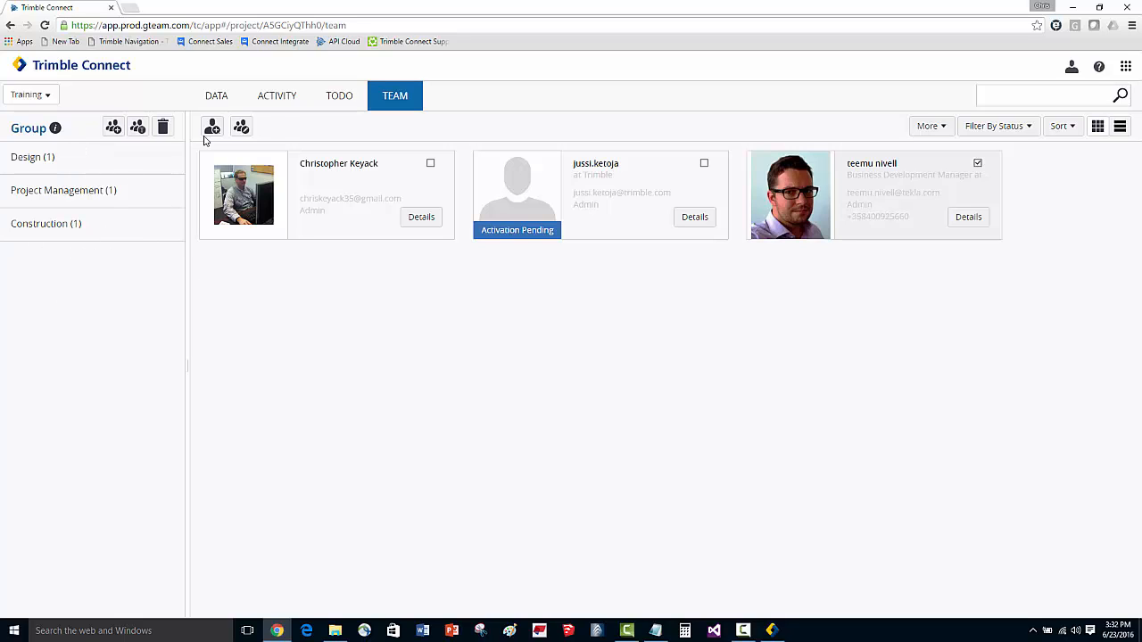
click(216, 98)
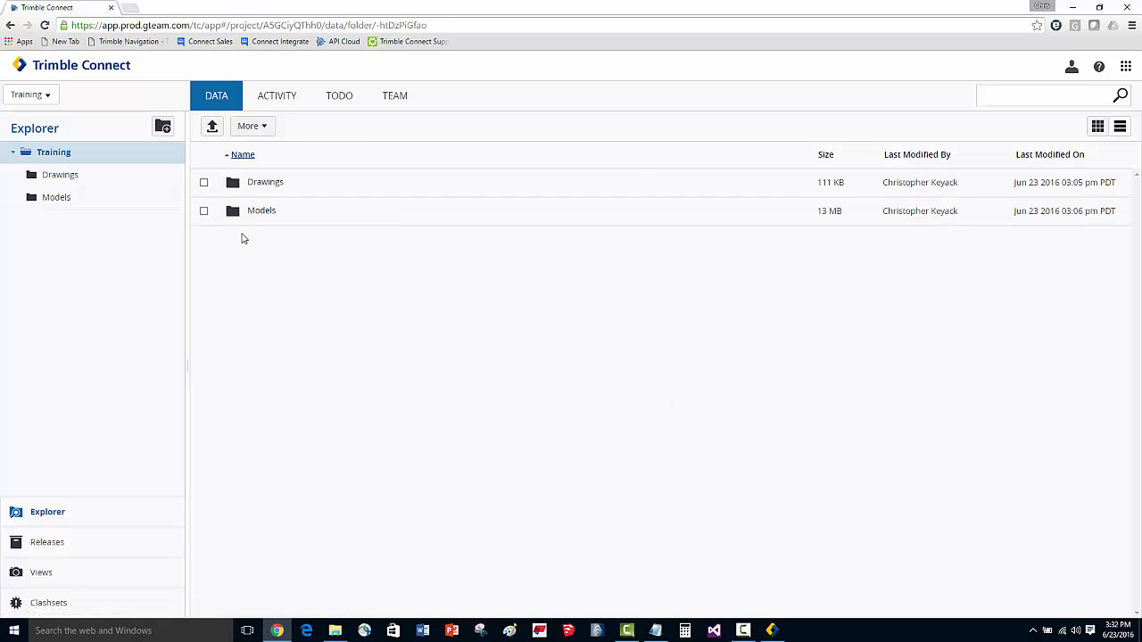
click(203, 212)
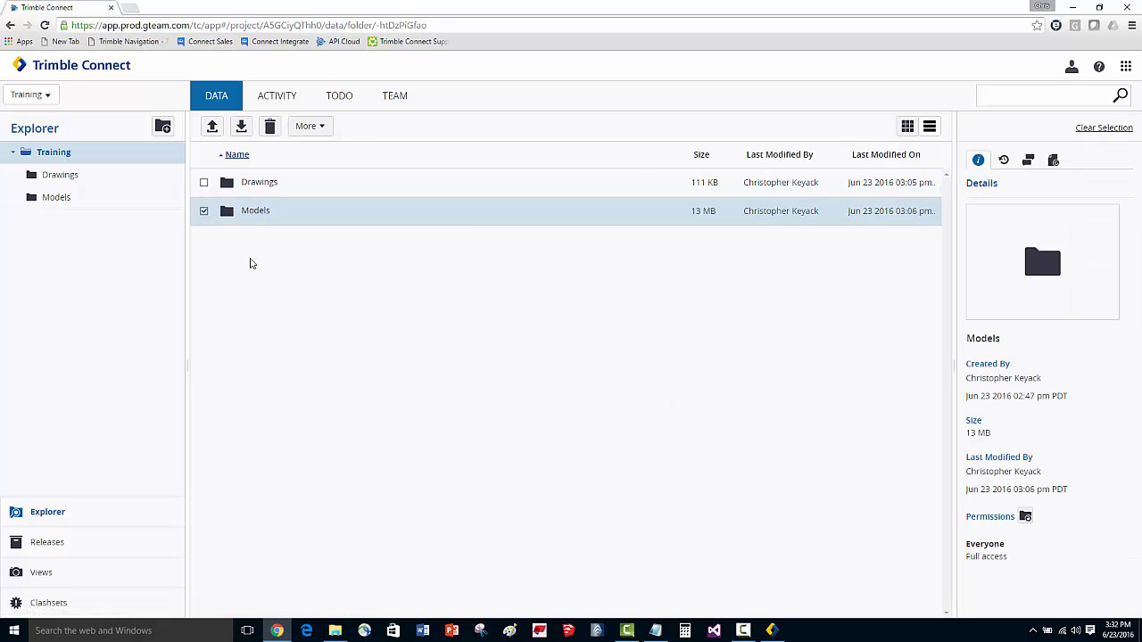
click(325, 127)
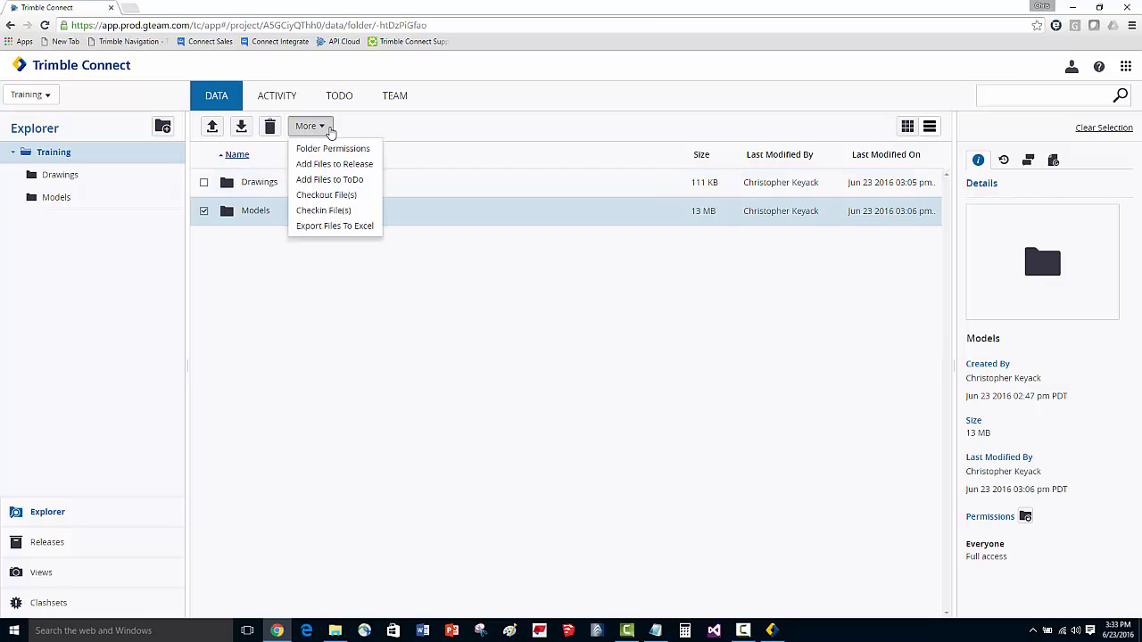
click(353, 149)
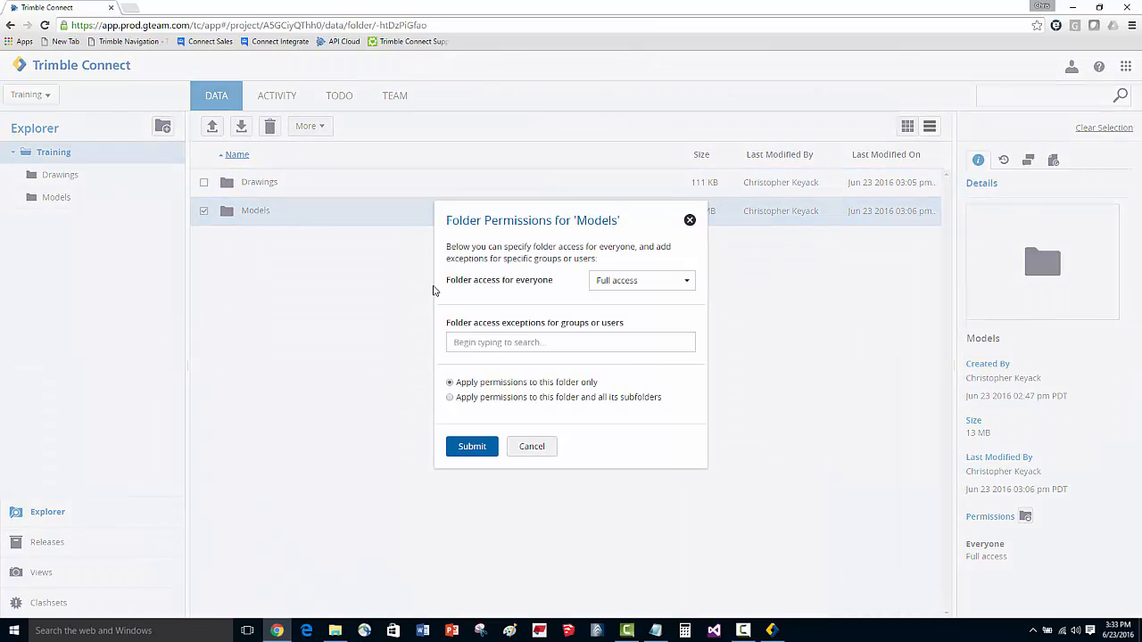
click(645, 284)
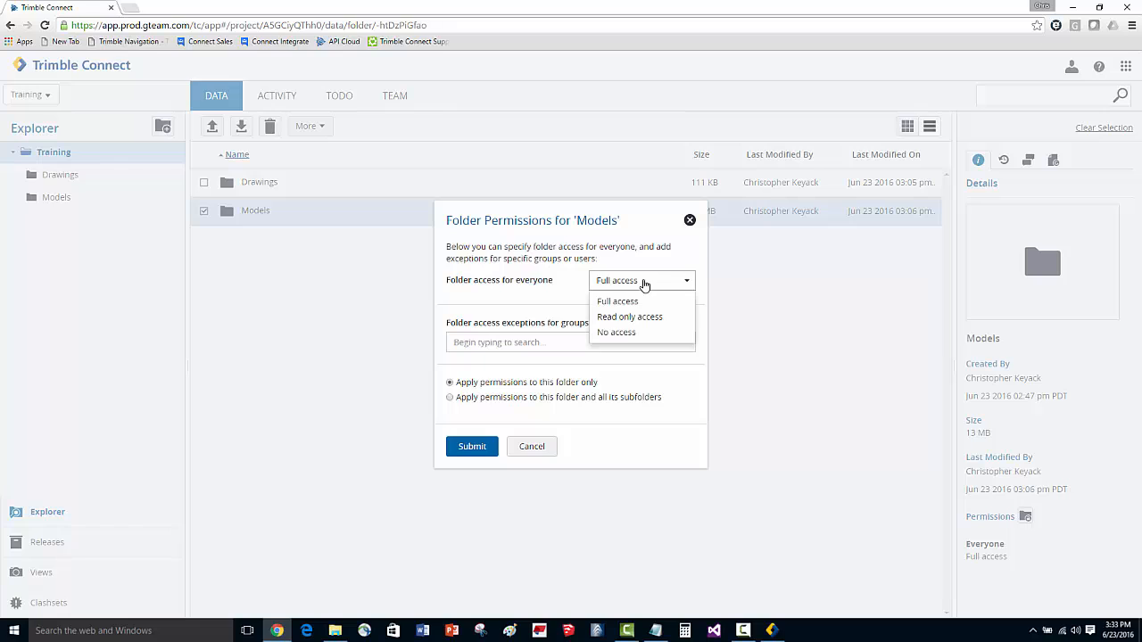
click(630, 317)
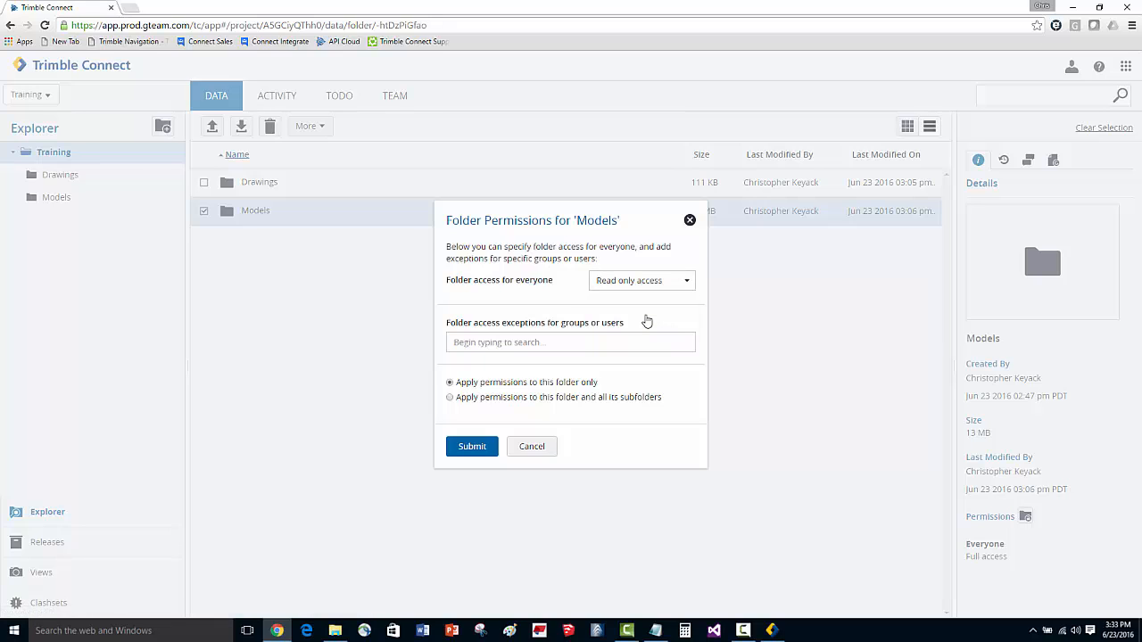
Step: Give the Design group a Full access exception, apply permissions to the folder and all its subfolders, and submit
click(507, 343)
text(Desi)
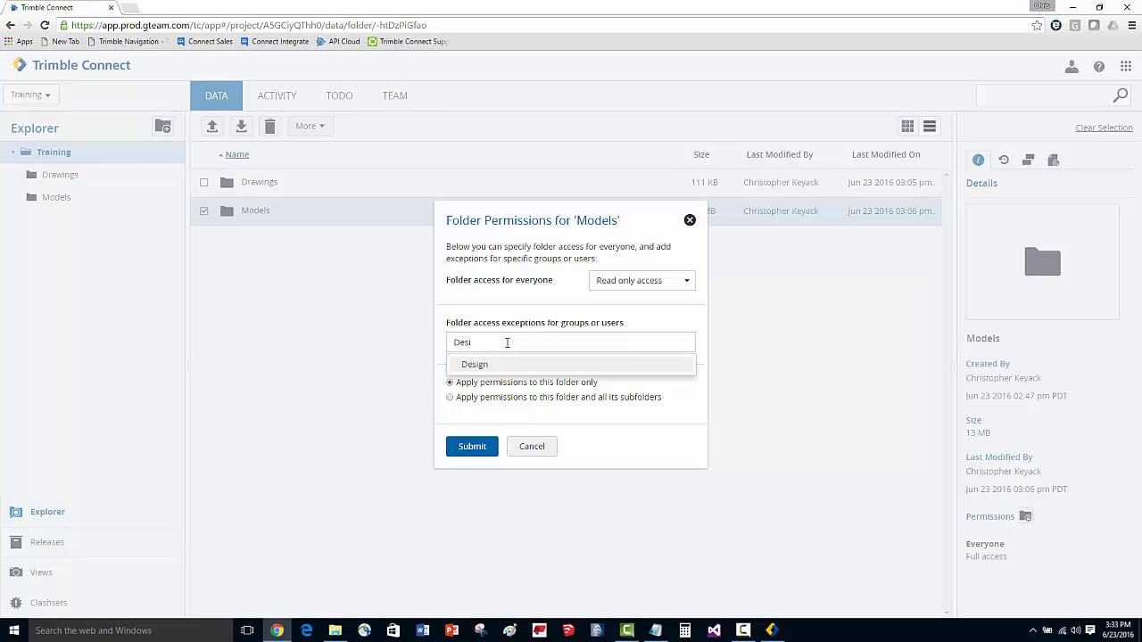
click(492, 369)
click(618, 368)
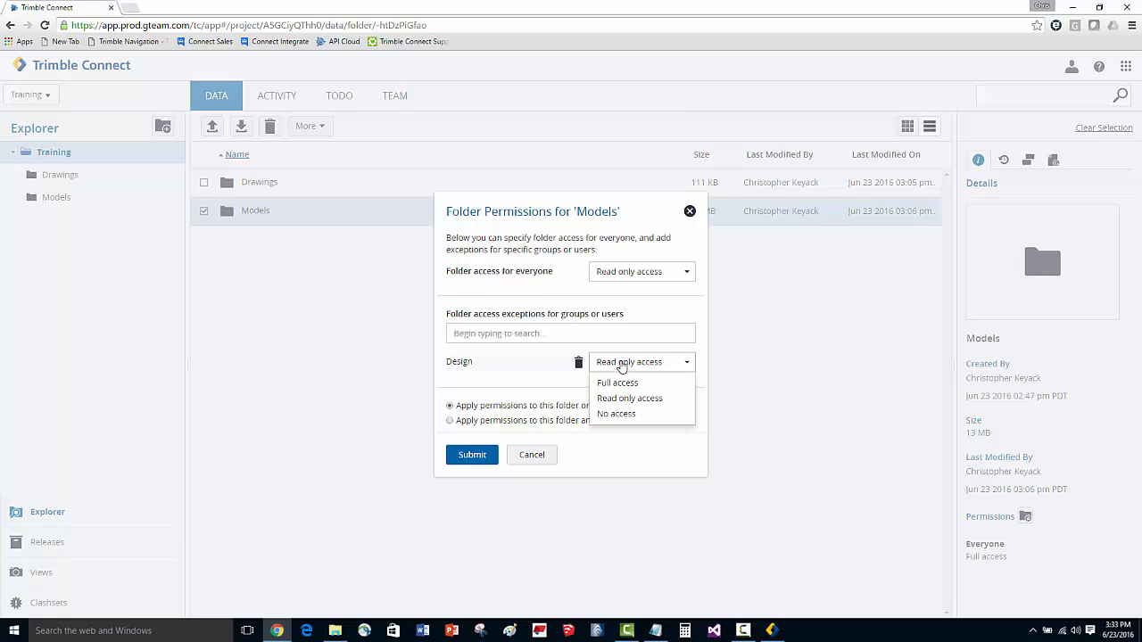
click(618, 385)
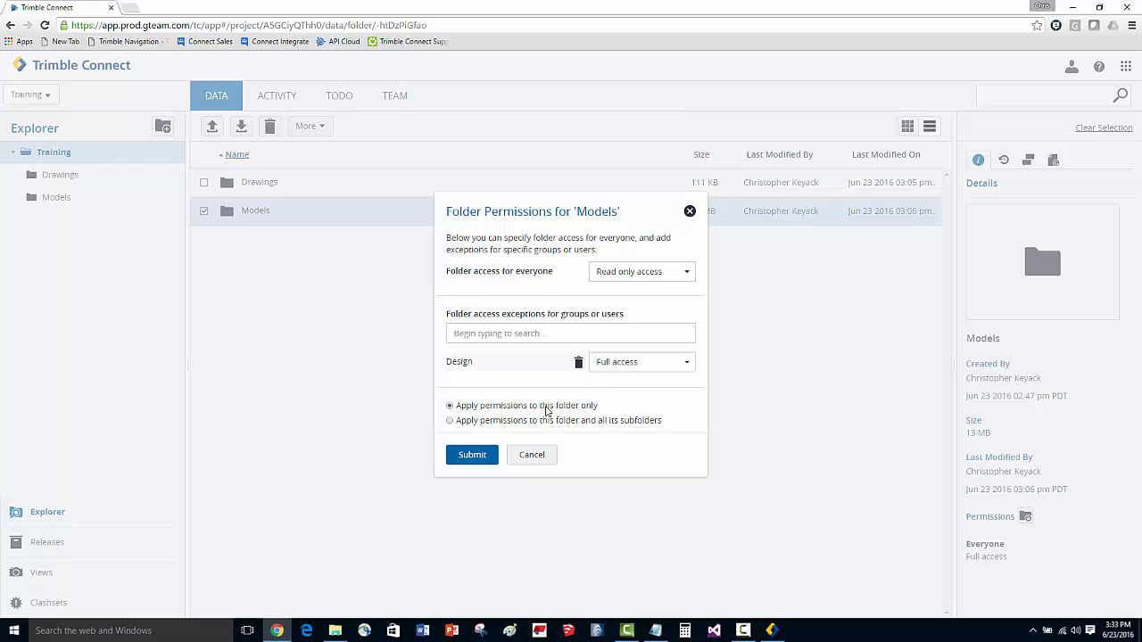
click(451, 420)
click(477, 456)
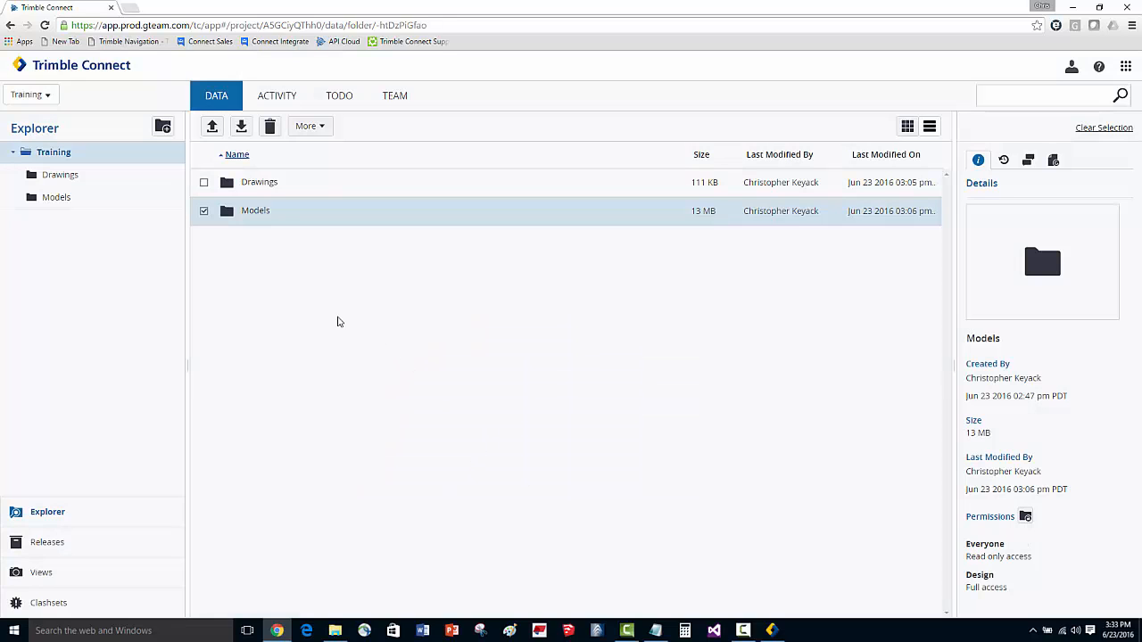
click(203, 211)
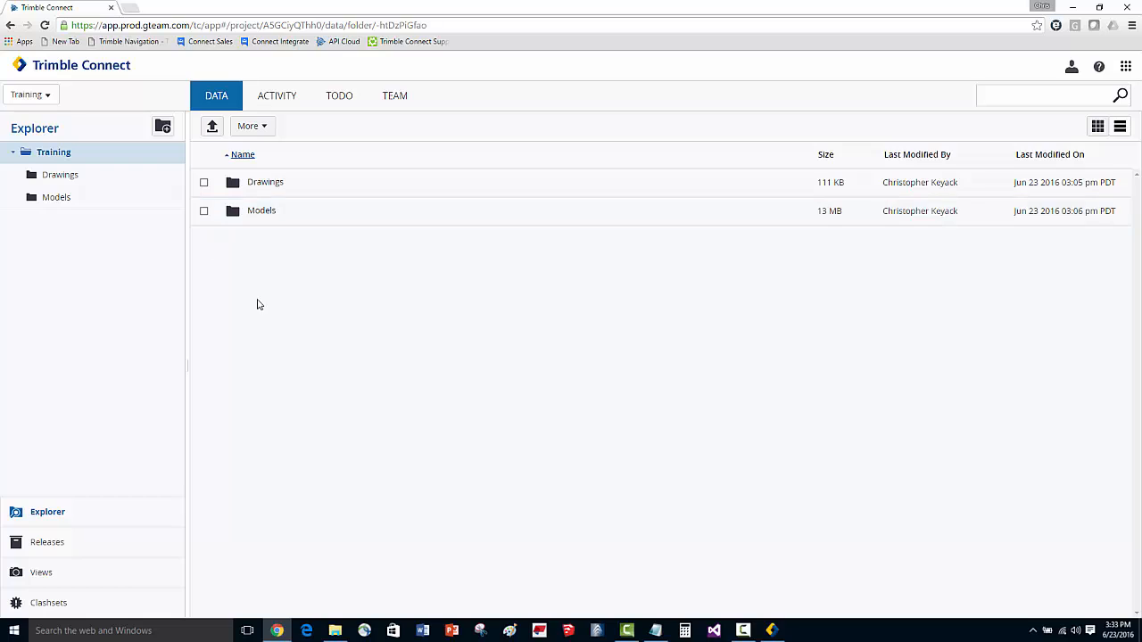